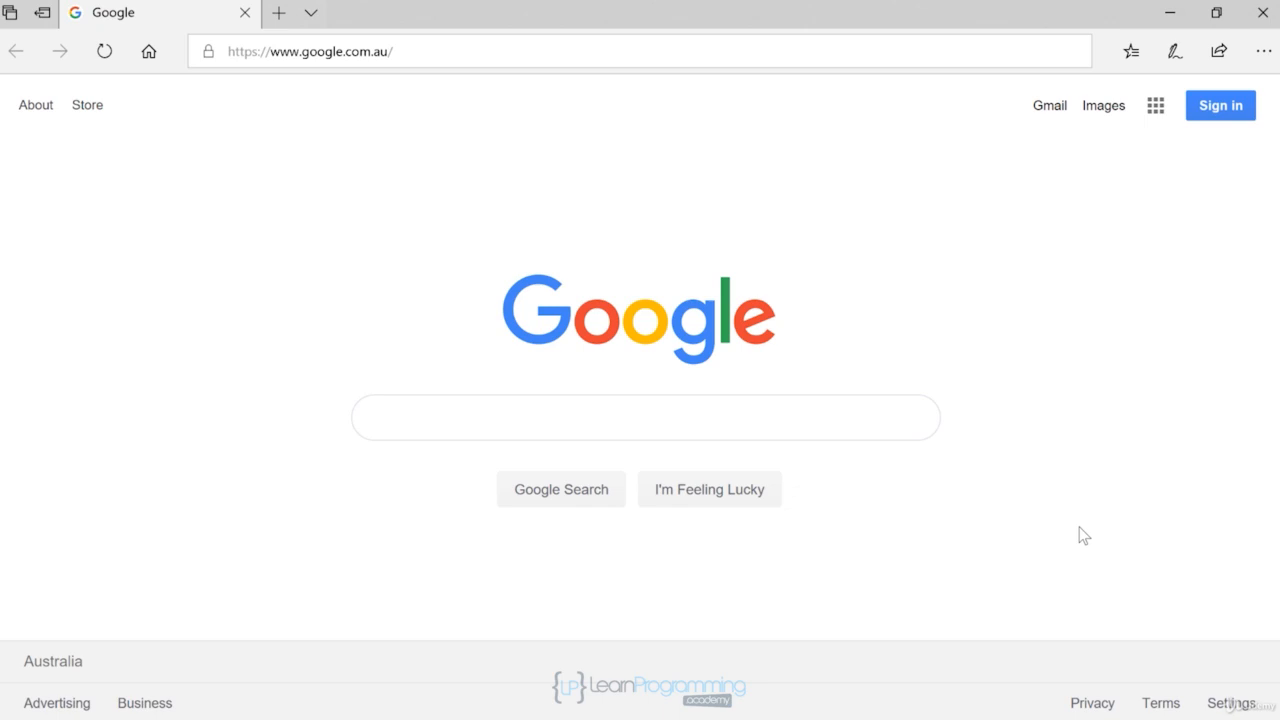
{"action": "left_click", "coordinate": [455, 57]}
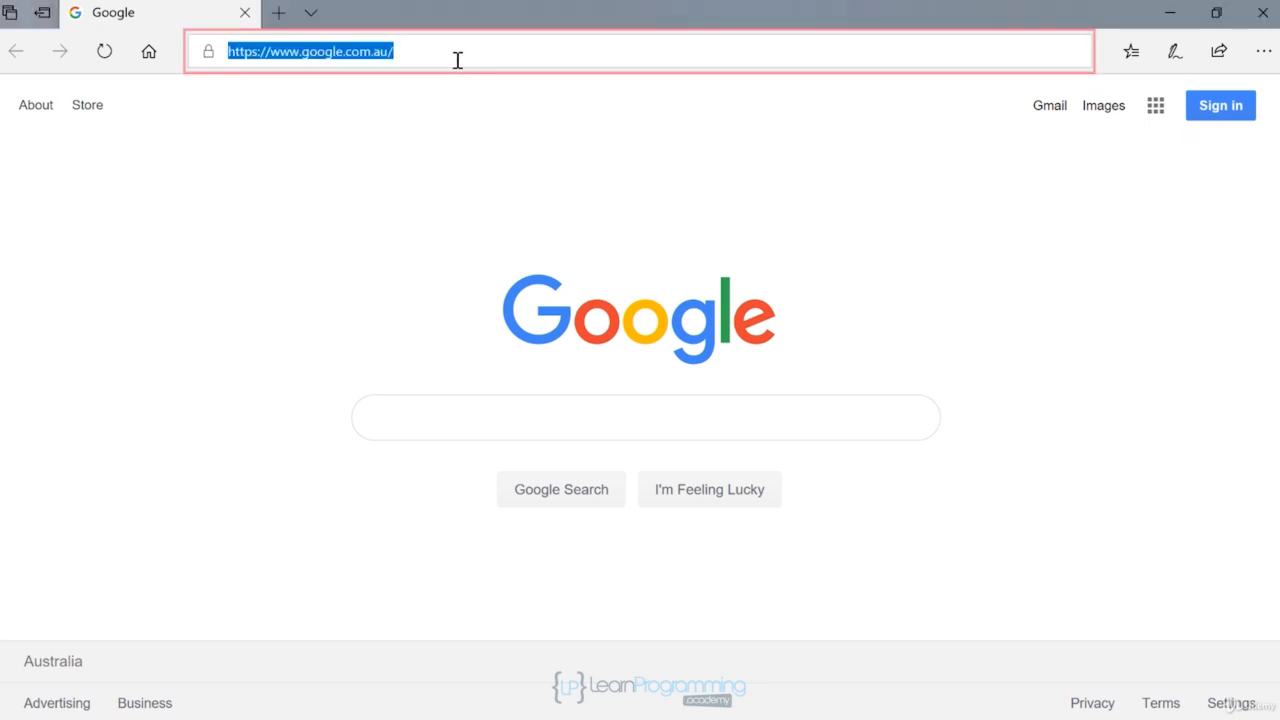
{"action": "type", "text": "www.jetbrains"}
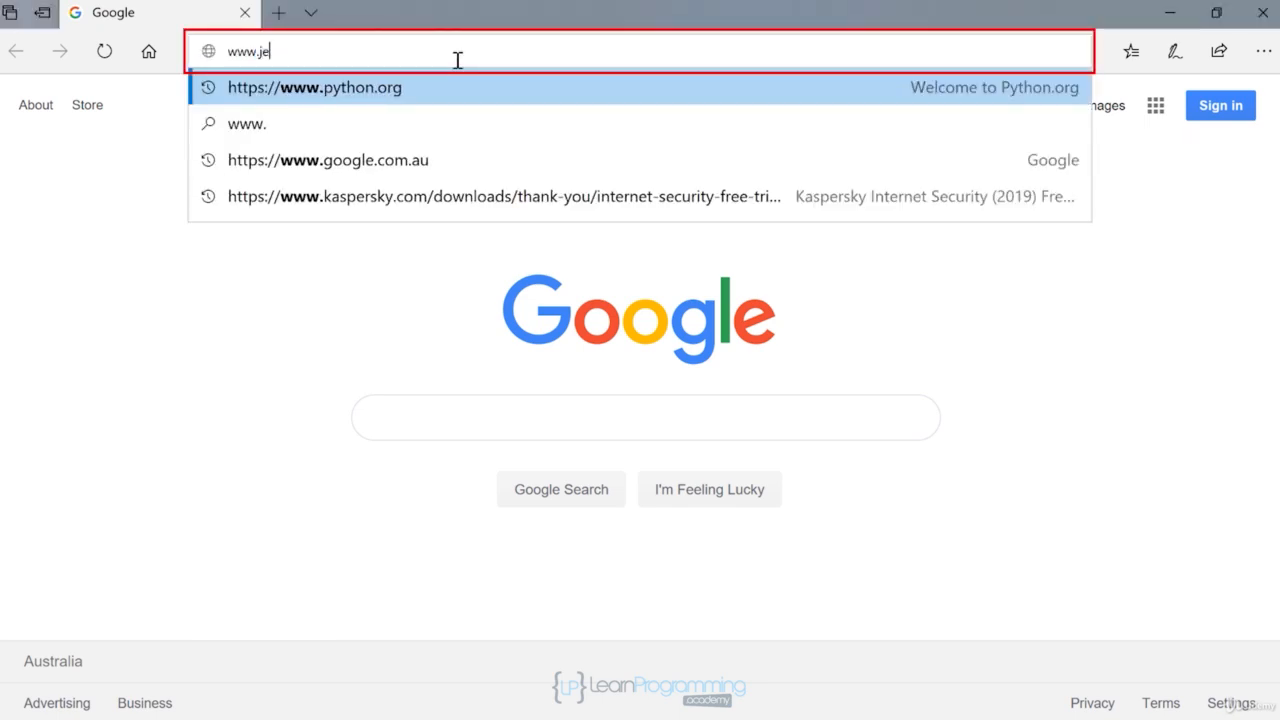
{"action": "type", "text": ".com"}
{"action": "key", "text": "Return"}
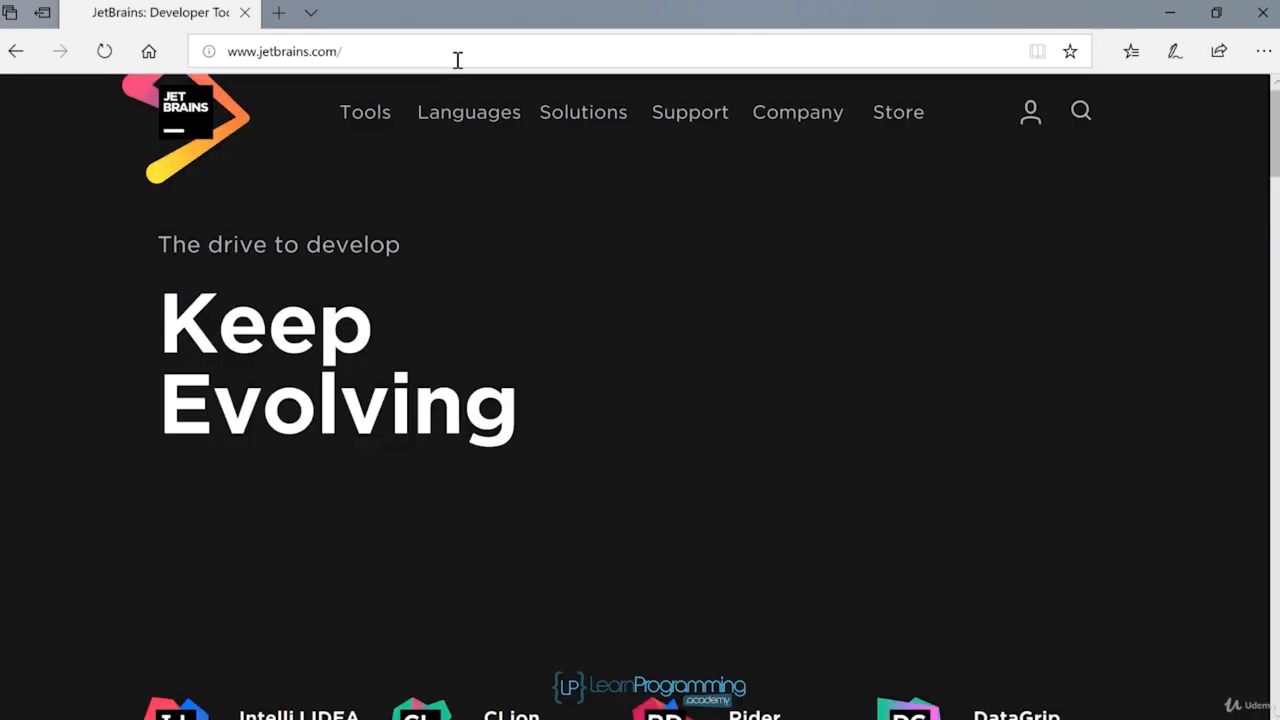
- Go to the IntelliJ IDEA product page, agree to the cookie notice, and open the IntelliJ IDEA download page
{"action": "mouse_move", "coordinate": [366, 115]}
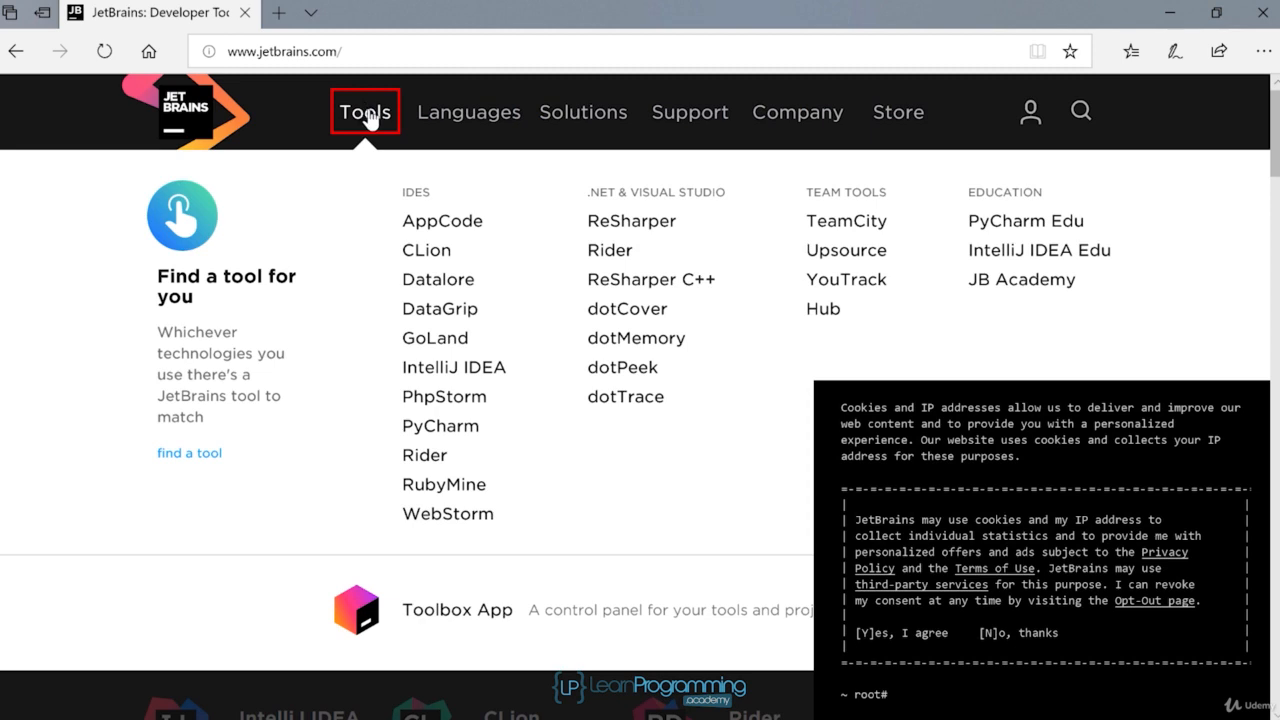
{"action": "left_click", "coordinate": [498, 368]}
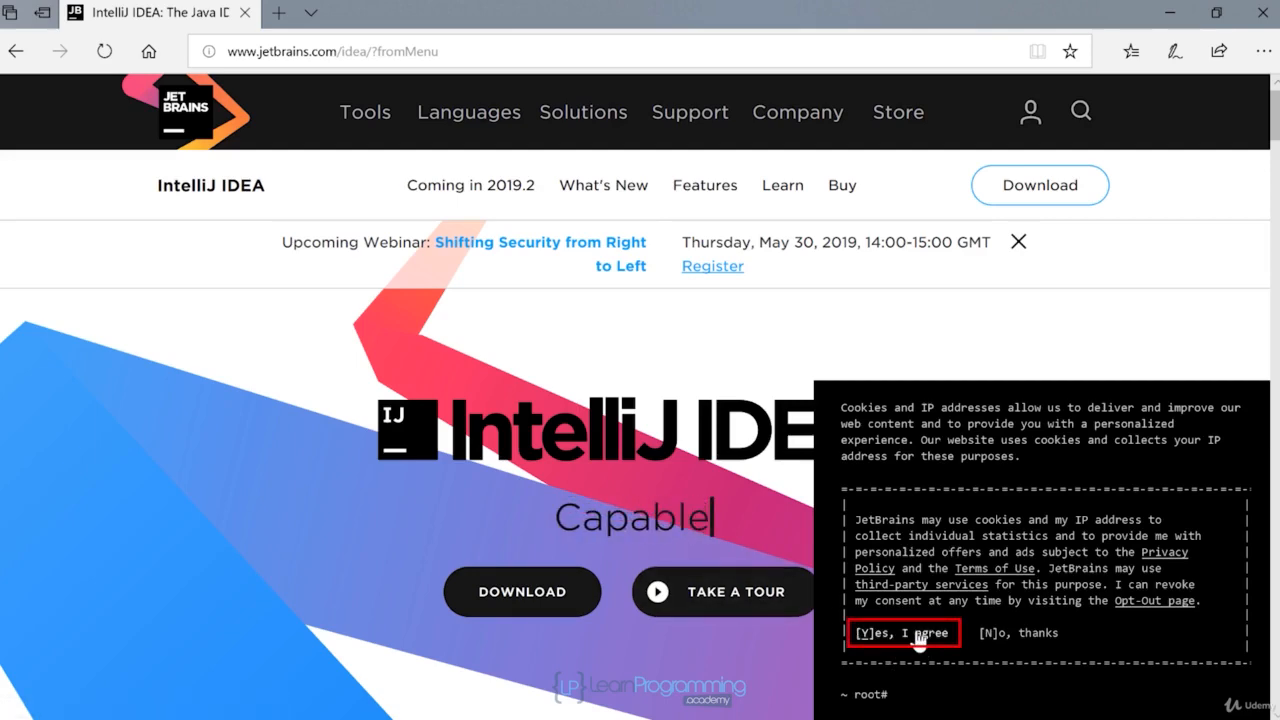
{"action": "left_click", "coordinate": [917, 636]}
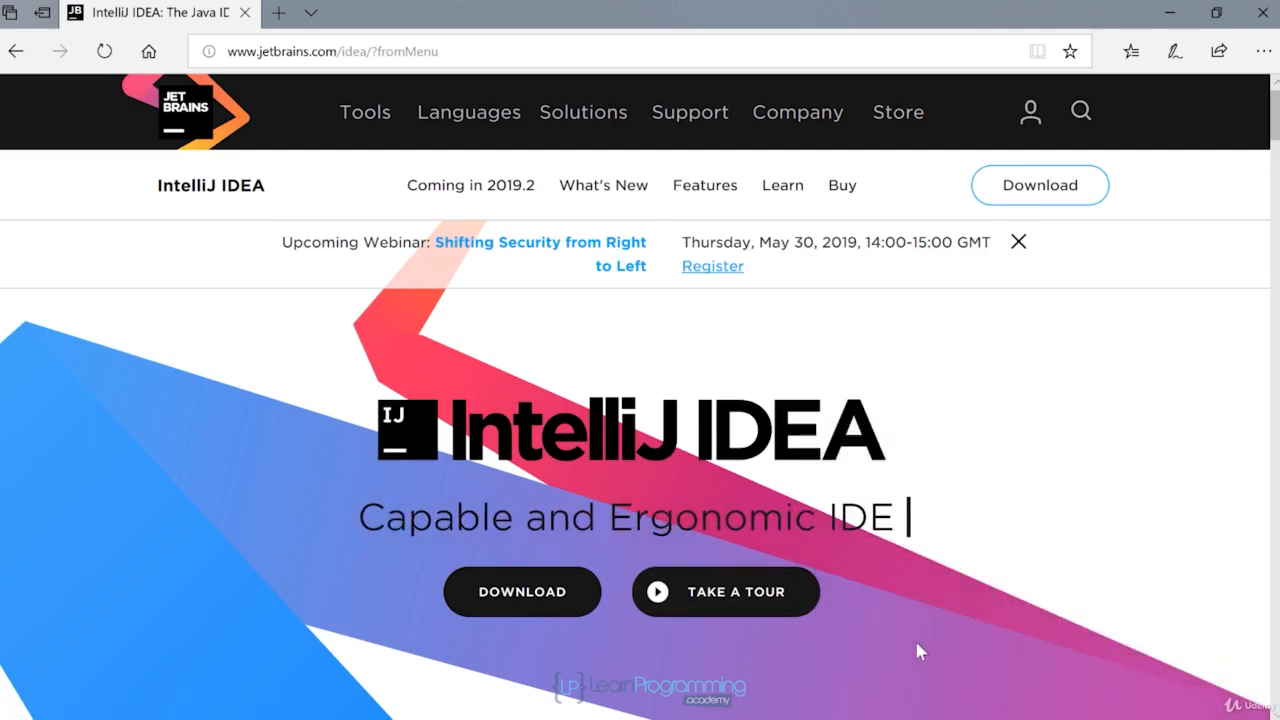
{"action": "left_click", "coordinate": [568, 598]}
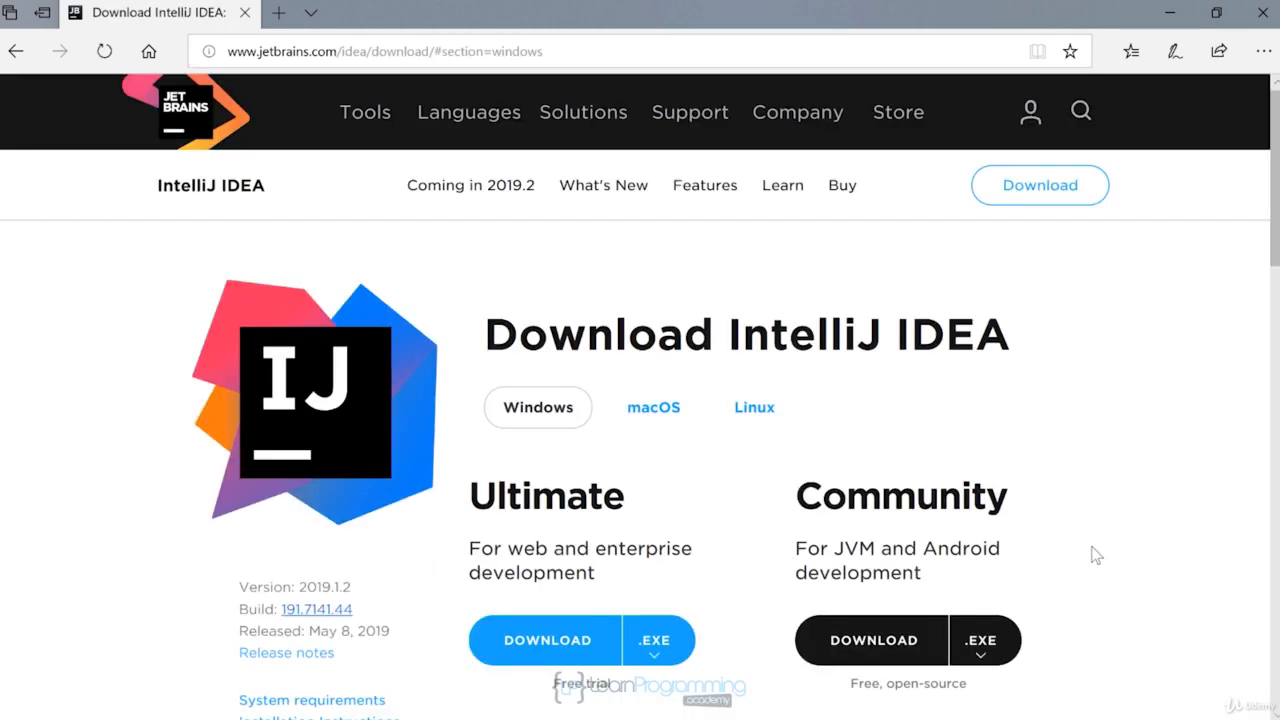
- Compare the licence and supported features of the Ultimate and Community editions in the download page's table
{"action": "scroll", "coordinate": [1094, 537], "scroll_direction": "down", "scroll_amount": 3}
{"action": "scroll", "coordinate": [1100, 541], "scroll_direction": "up", "scroll_amount": 2}
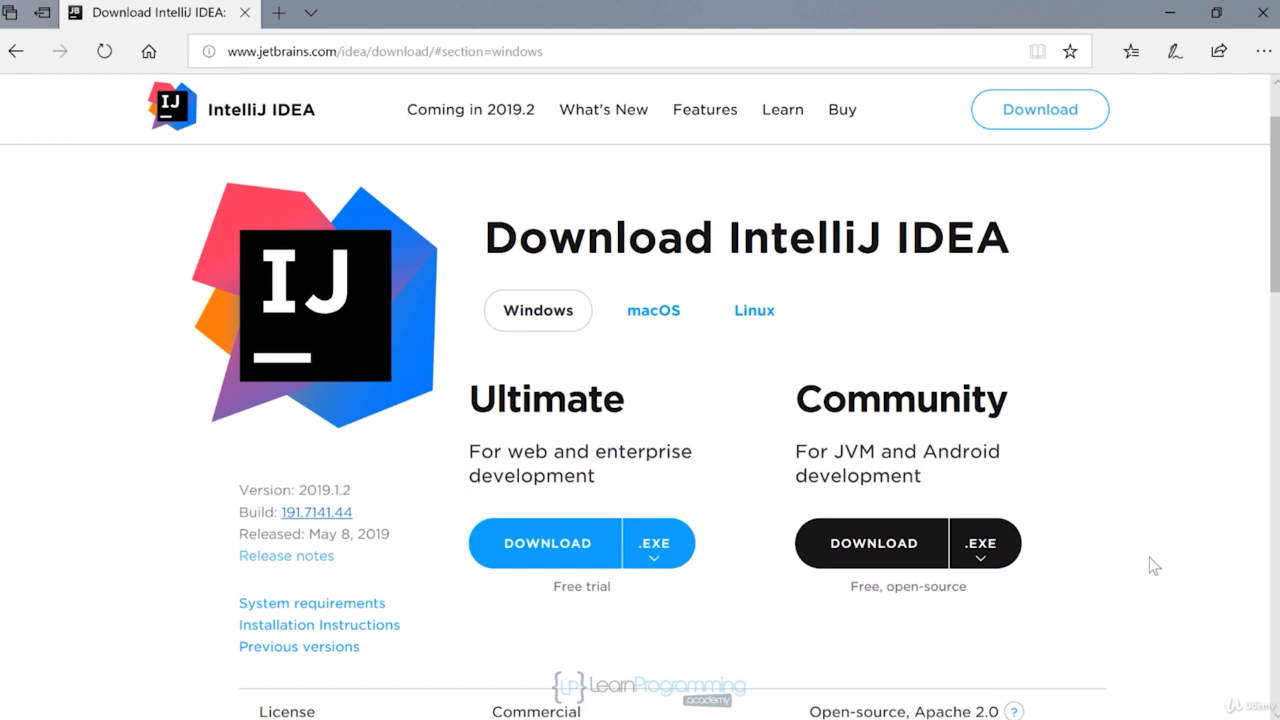
{"action": "scroll", "coordinate": [1150, 558], "scroll_direction": "down", "scroll_amount": 2}
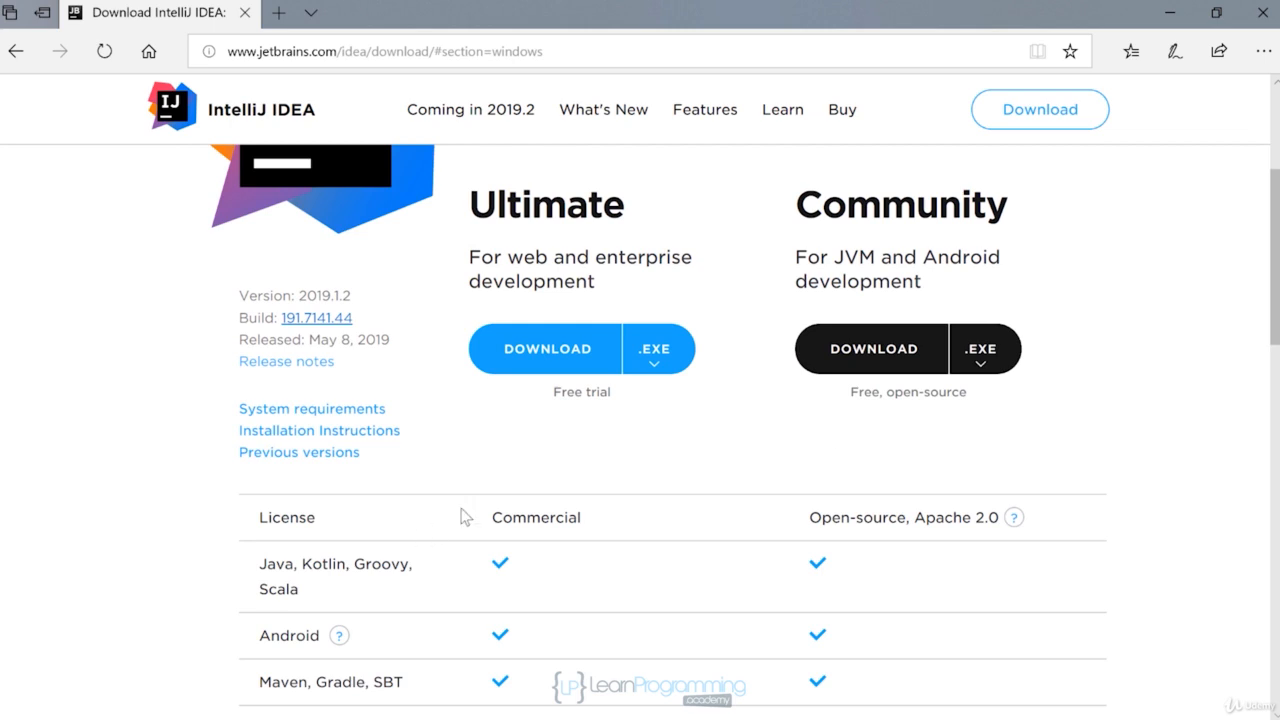
{"action": "scroll", "coordinate": [615, 505], "scroll_direction": "down", "scroll_amount": 4}
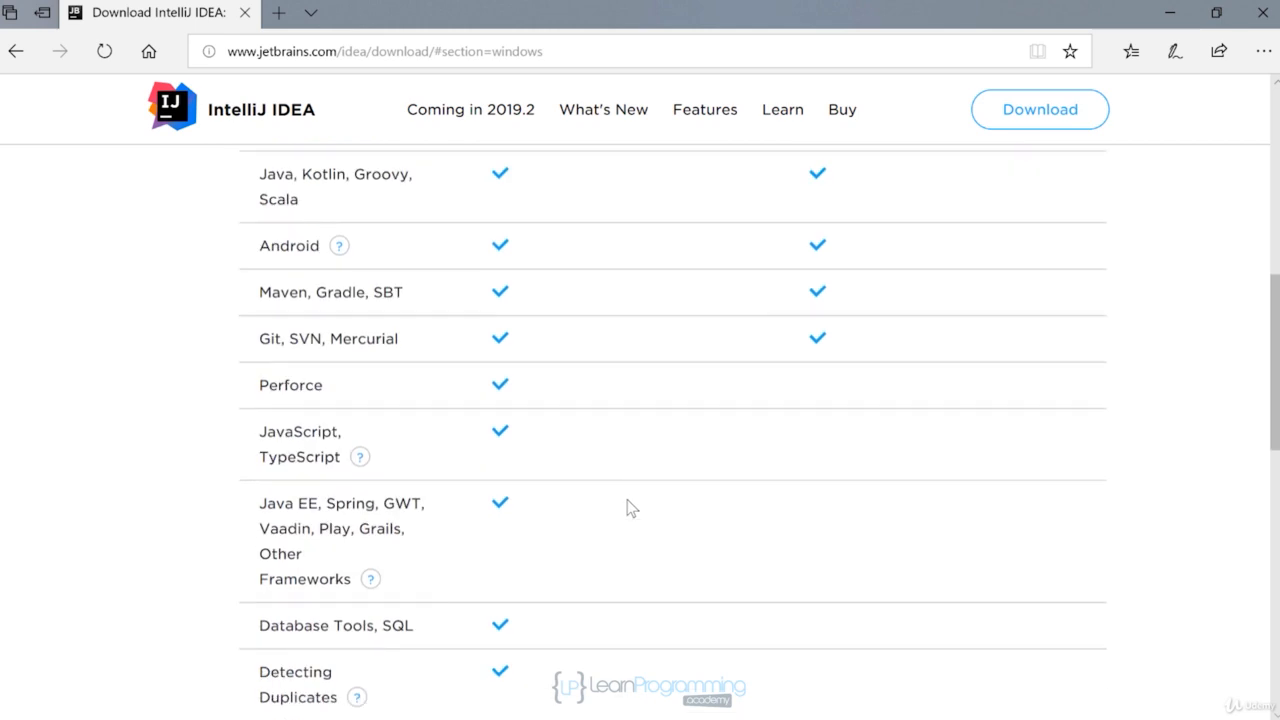
{"action": "scroll", "coordinate": [632, 507], "scroll_direction": "down", "scroll_amount": 1}
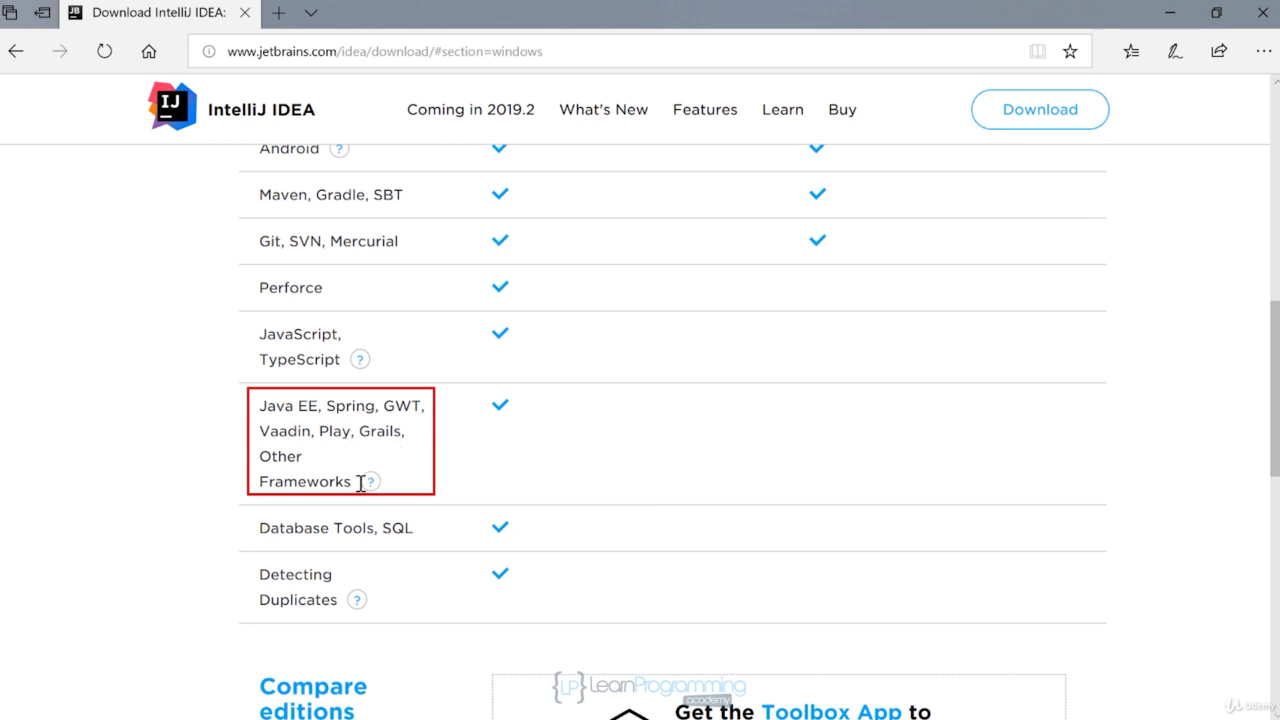
{"action": "scroll", "coordinate": [846, 518], "scroll_direction": "up", "scroll_amount": 4}
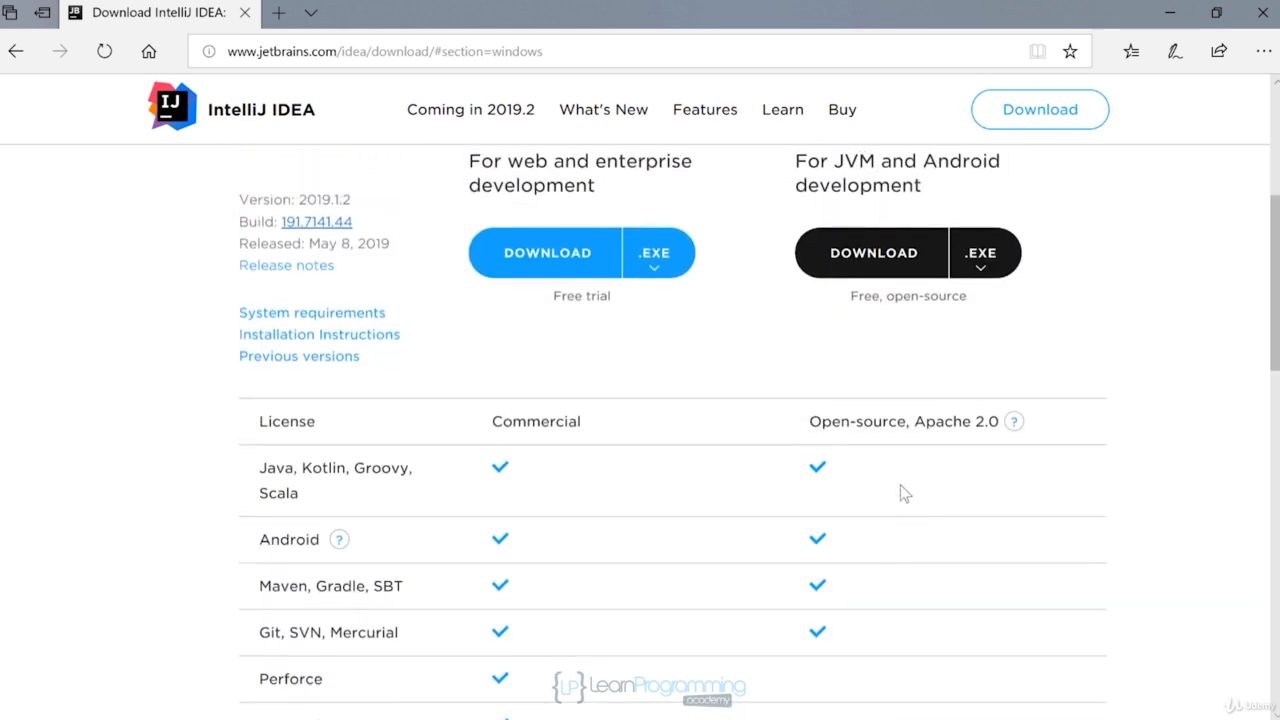
{"action": "scroll", "coordinate": [903, 492], "scroll_direction": "up", "scroll_amount": 2}
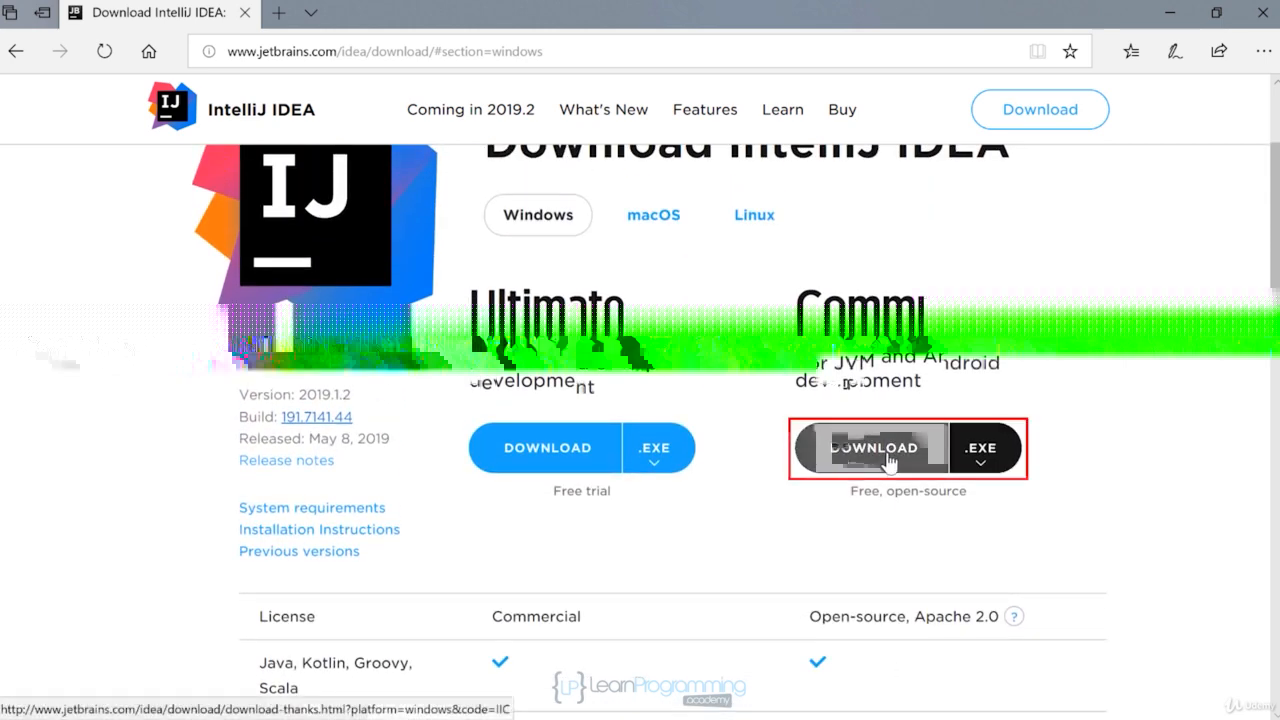
- Download and run the Community edition installer for Windows, and close the browser
{"action": "left_click", "coordinate": [889, 458]}
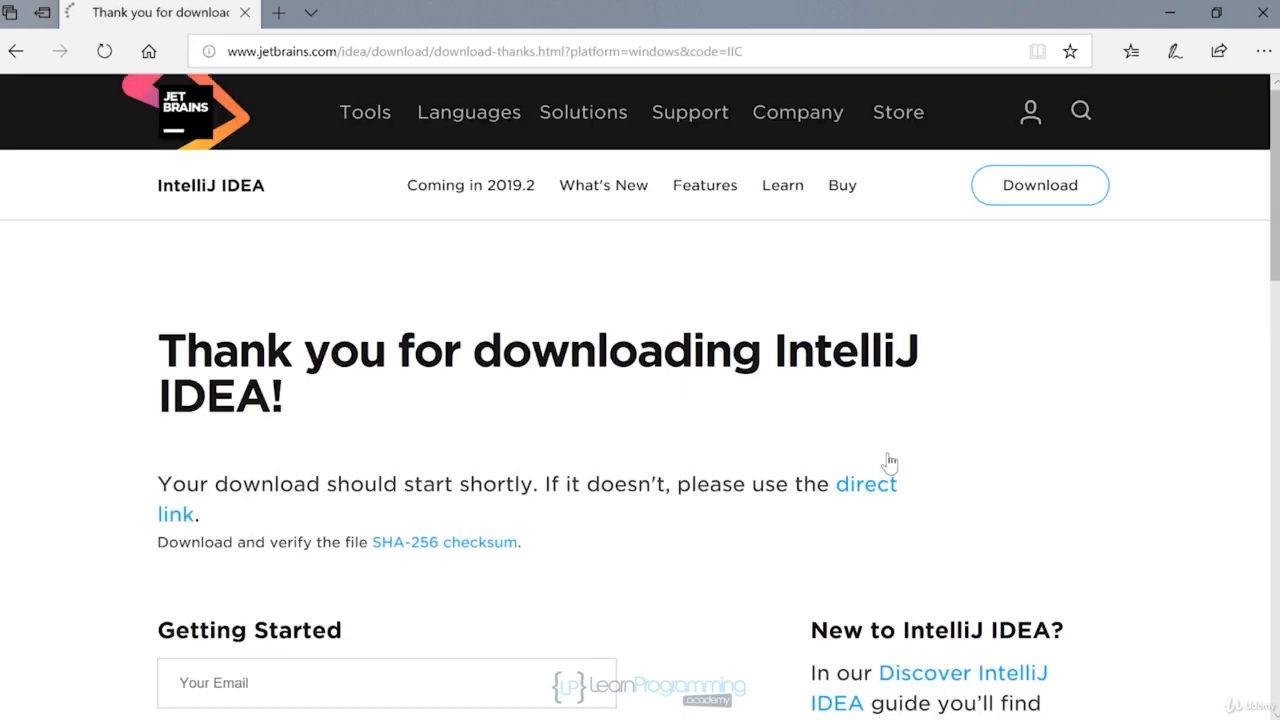
{"action": "left_click", "coordinate": [750, 698]}
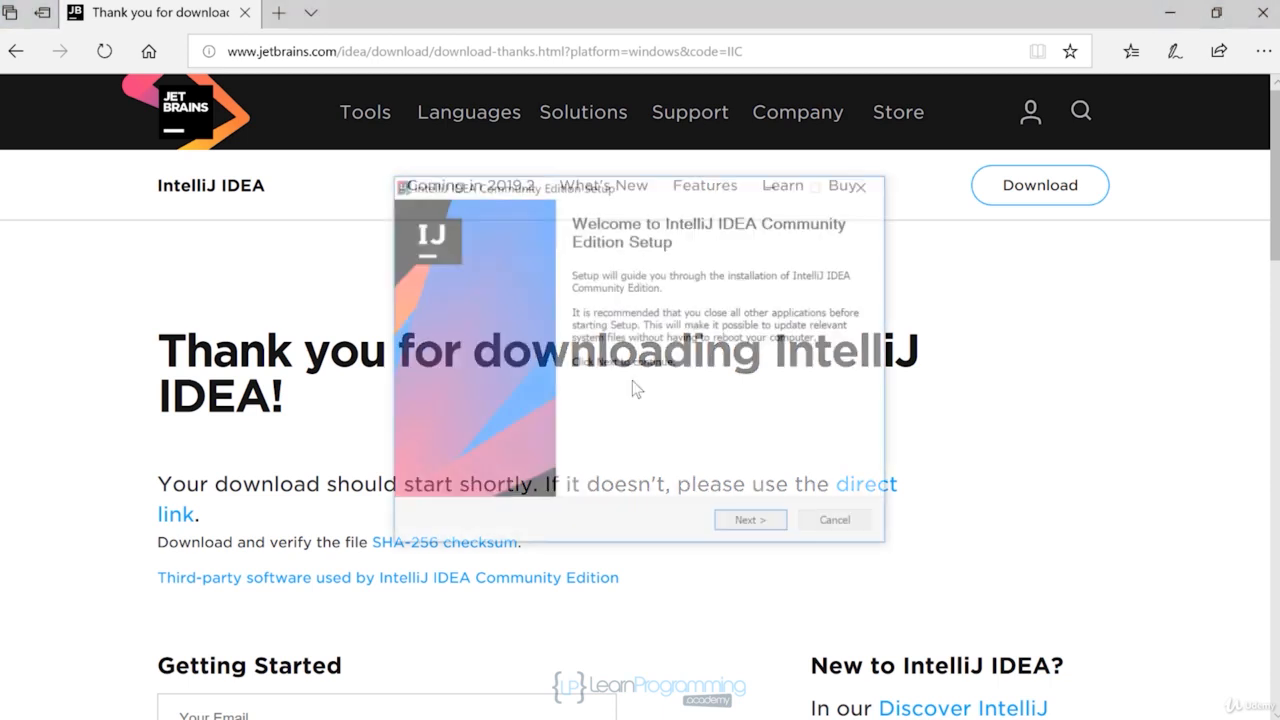
{"action": "left_click", "coordinate": [1265, 14]}
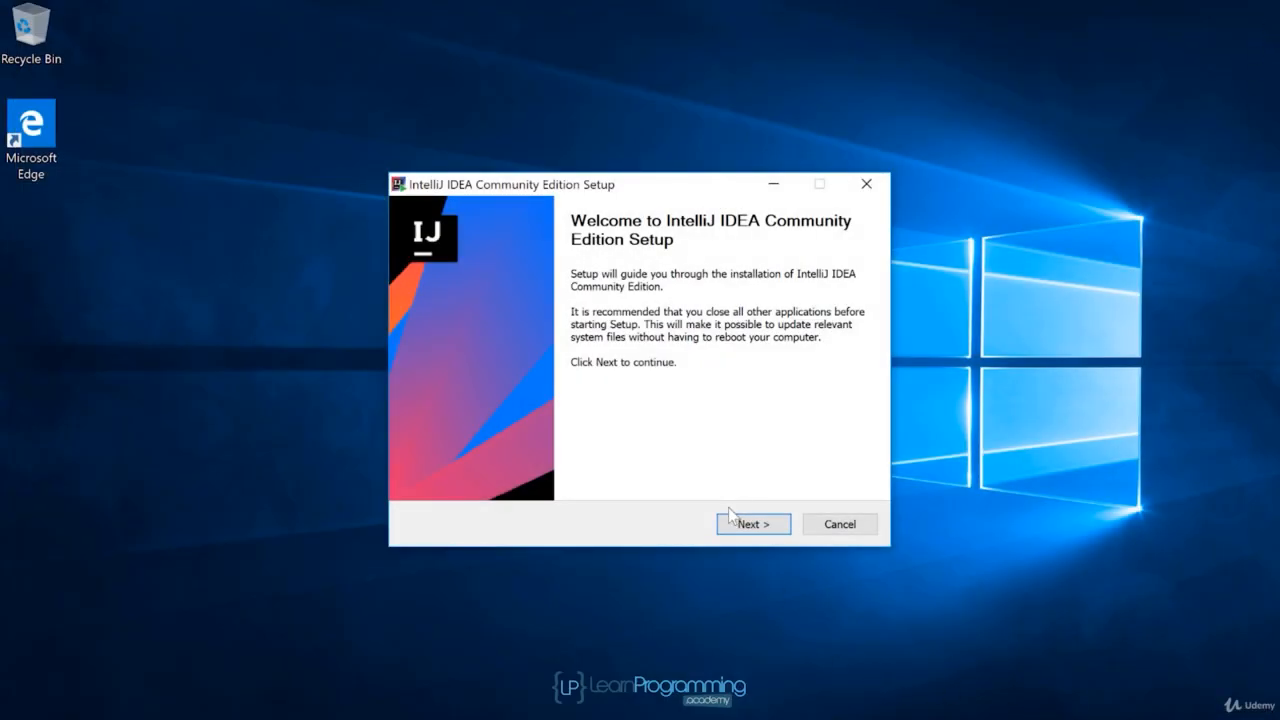
- Install IntelliJ IDEA Community Edition in the default folder with a 64-bit launcher desktop shortcut and .java, .groovy and .kt associations
{"action": "left_click", "coordinate": [777, 530]}
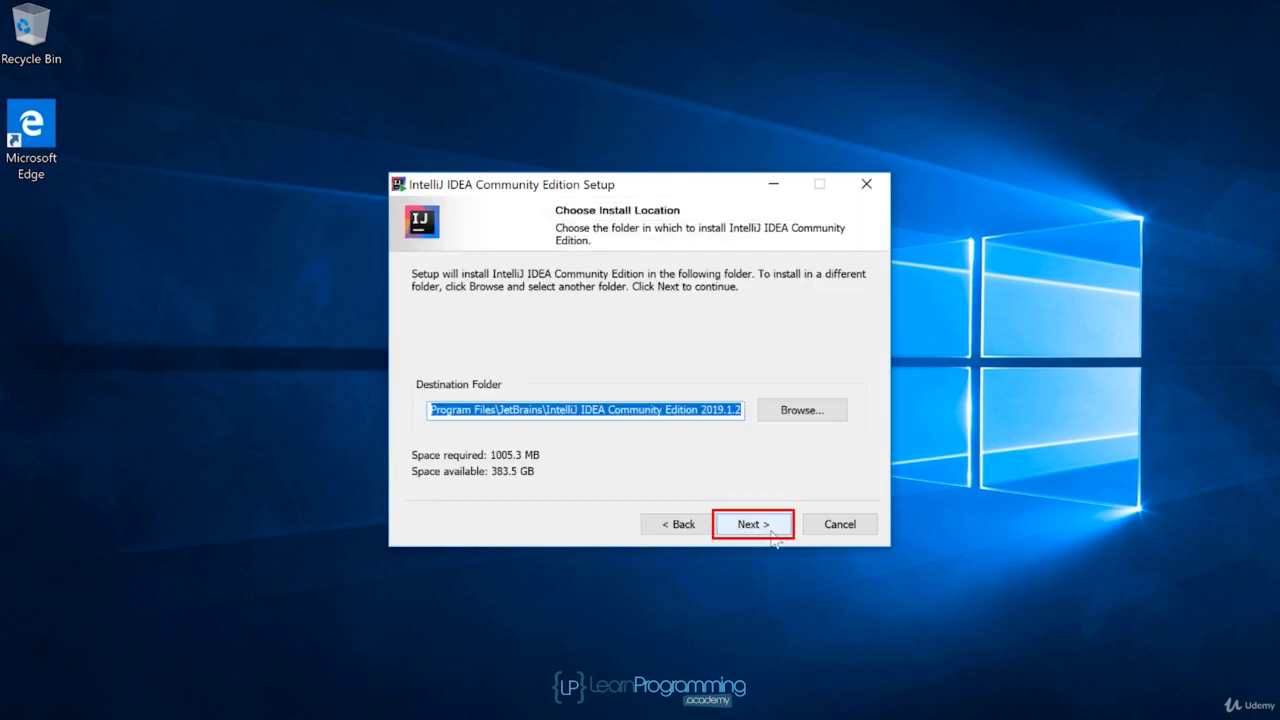
{"action": "left_click", "coordinate": [780, 529]}
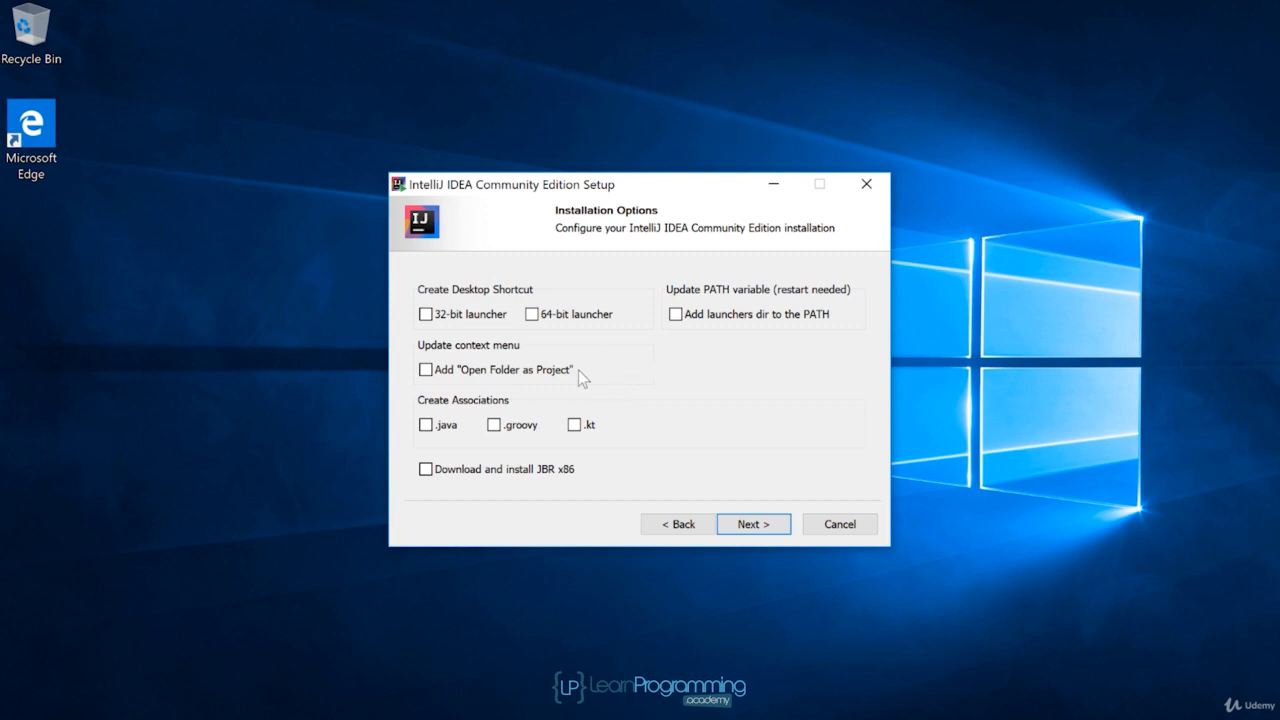
{"action": "left_click", "coordinate": [536, 316]}
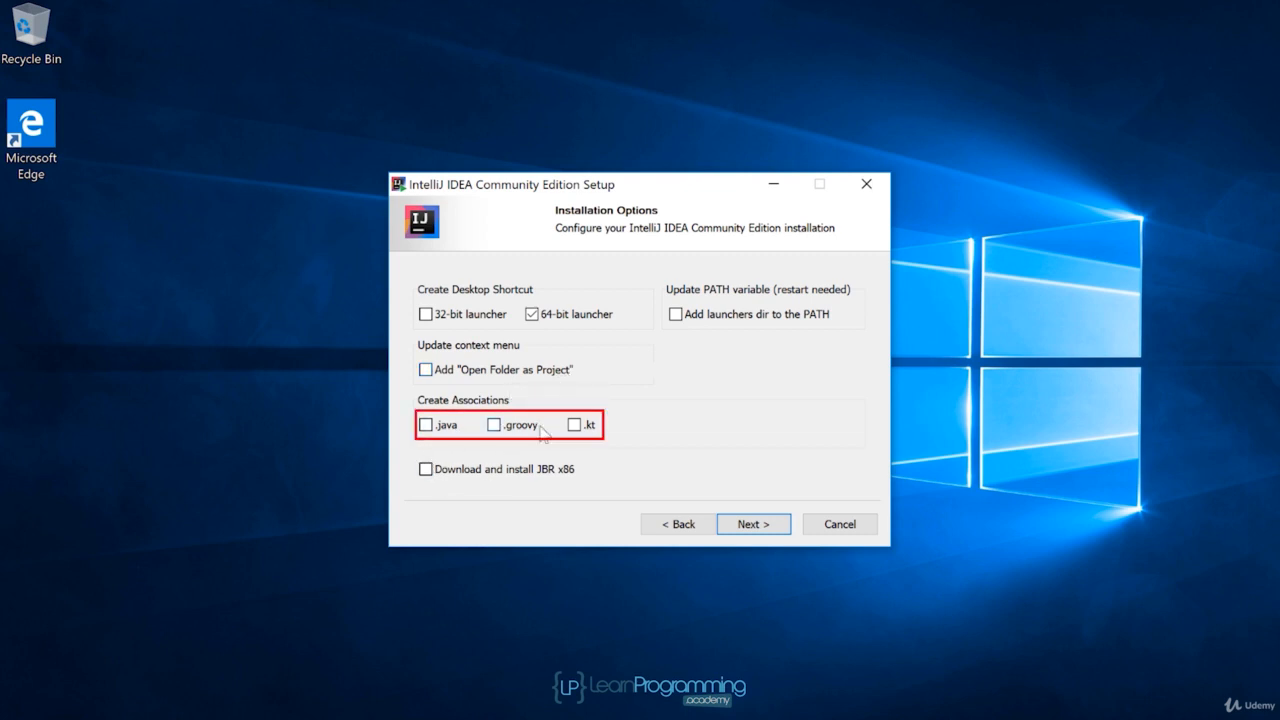
{"action": "left_click", "coordinate": [426, 425]}
{"action": "left_click", "coordinate": [496, 427]}
{"action": "left_click", "coordinate": [576, 427]}
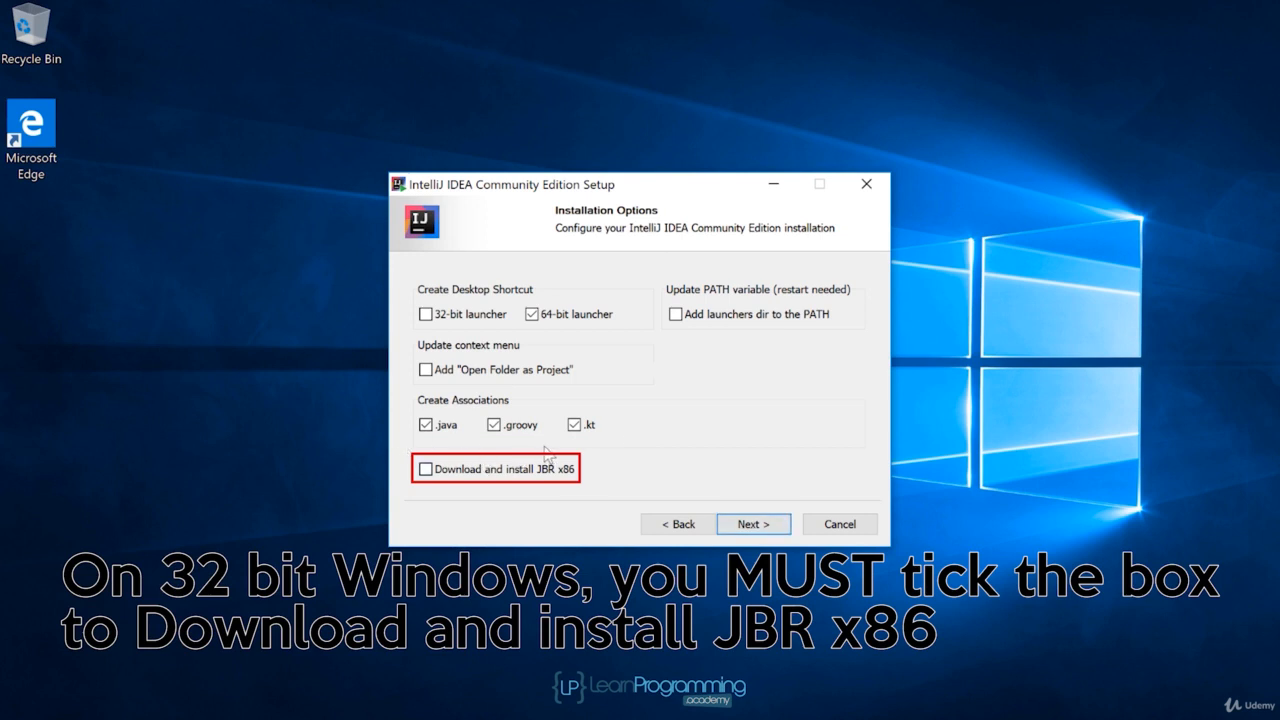
{"action": "left_click", "coordinate": [780, 533]}
{"action": "left_click", "coordinate": [776, 530]}
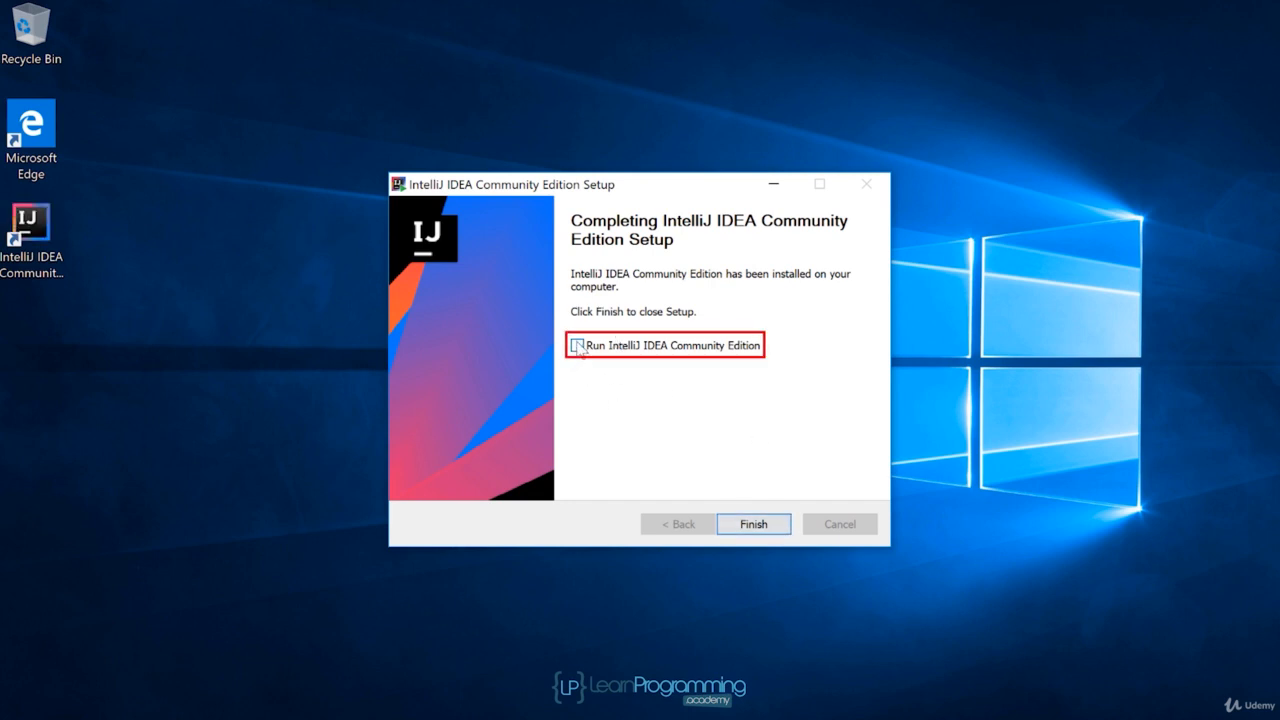
- Finish the setup with Run IntelliJ IDEA Community Edition enabled, and choose not to import settings
{"action": "left_click", "coordinate": [584, 350]}
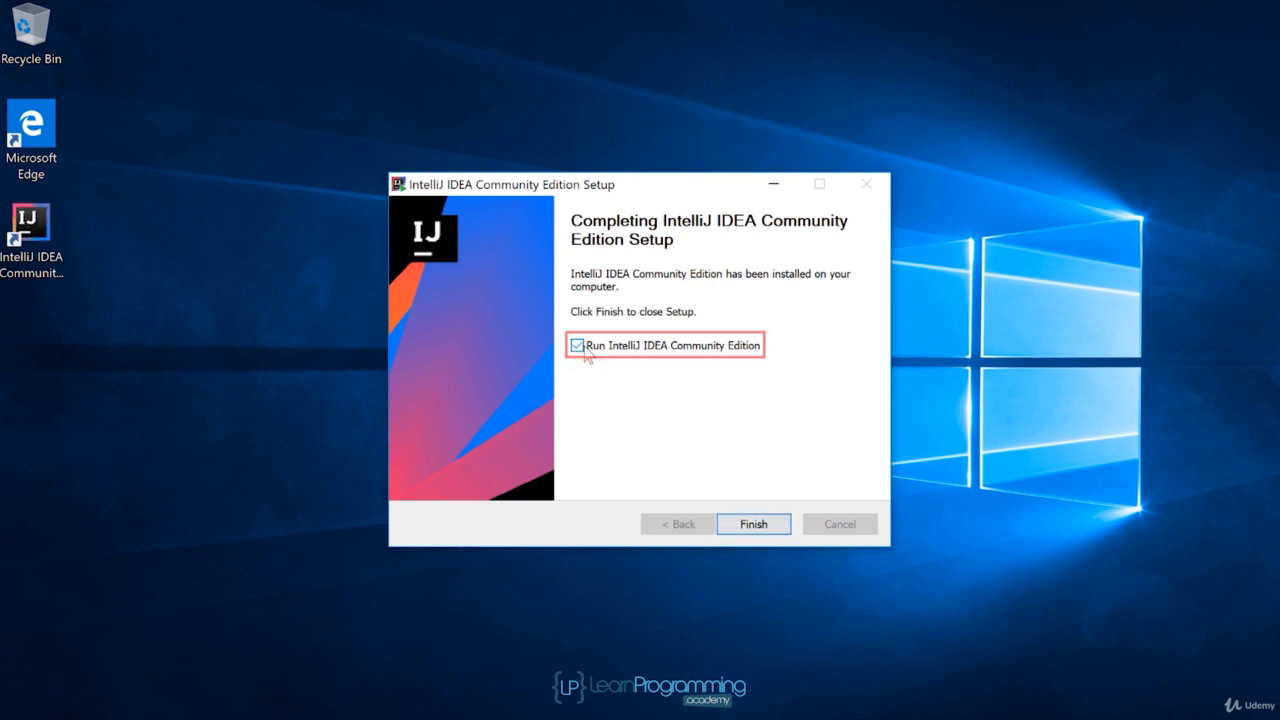
{"action": "left_click", "coordinate": [779, 530]}
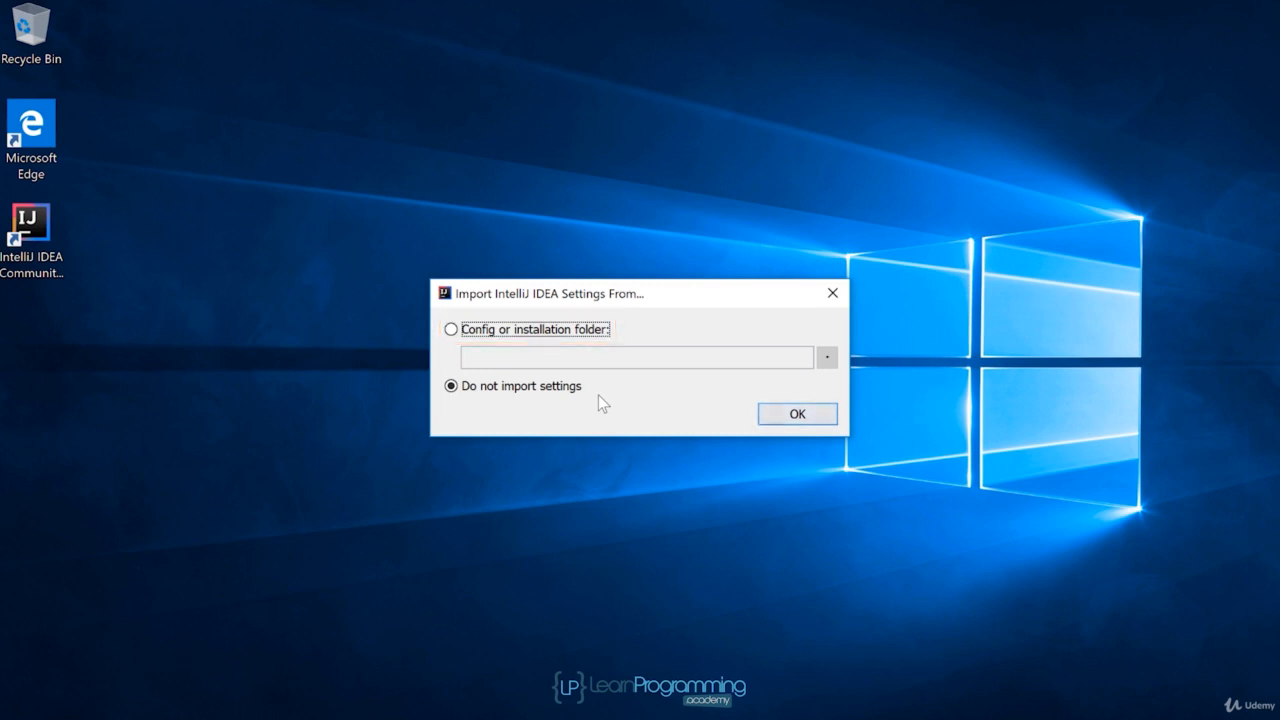
{"action": "left_click", "coordinate": [824, 426]}
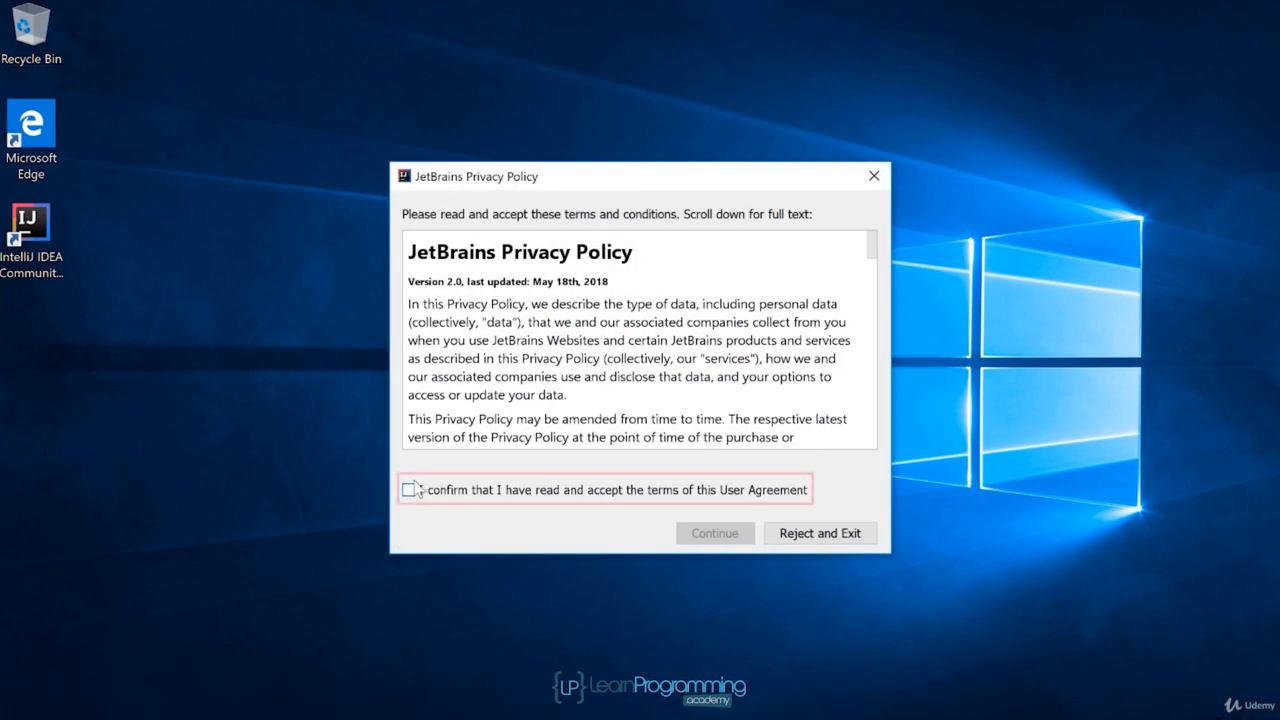
- Accept the JetBrains Privacy Policy terms and decline sending usage statistics
{"action": "left_click", "coordinate": [408, 490]}
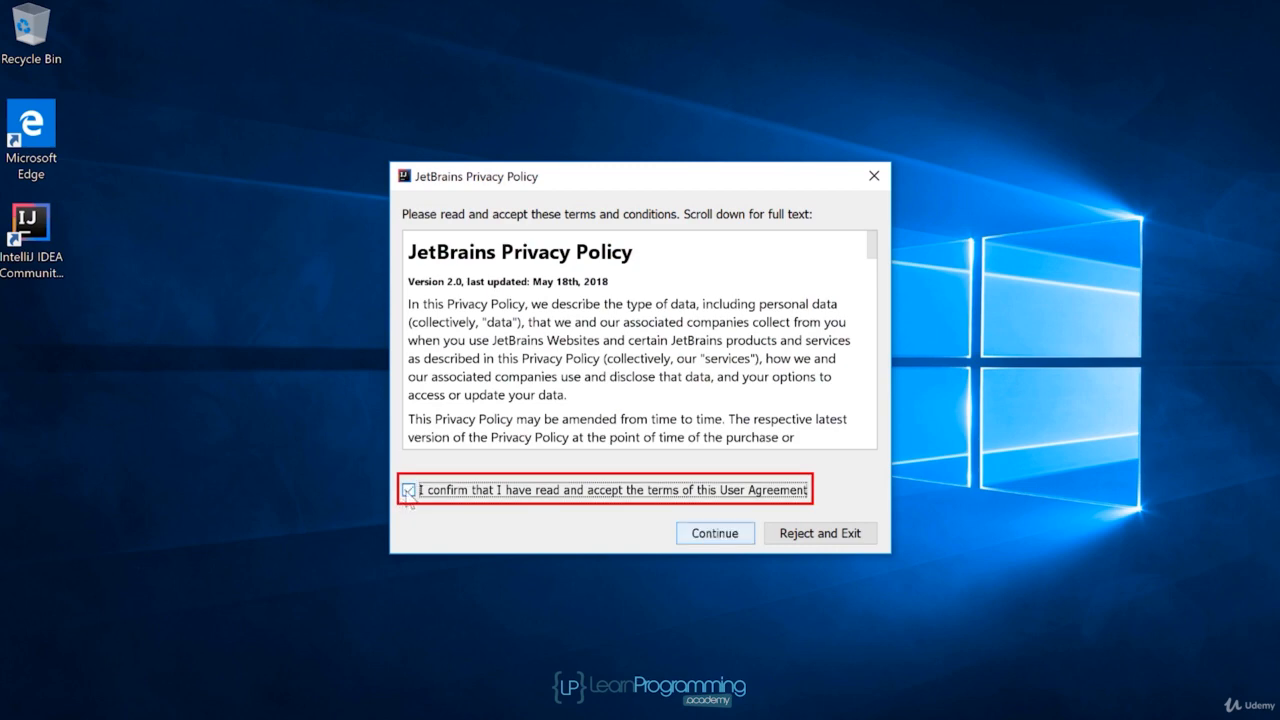
{"action": "left_click", "coordinate": [718, 534]}
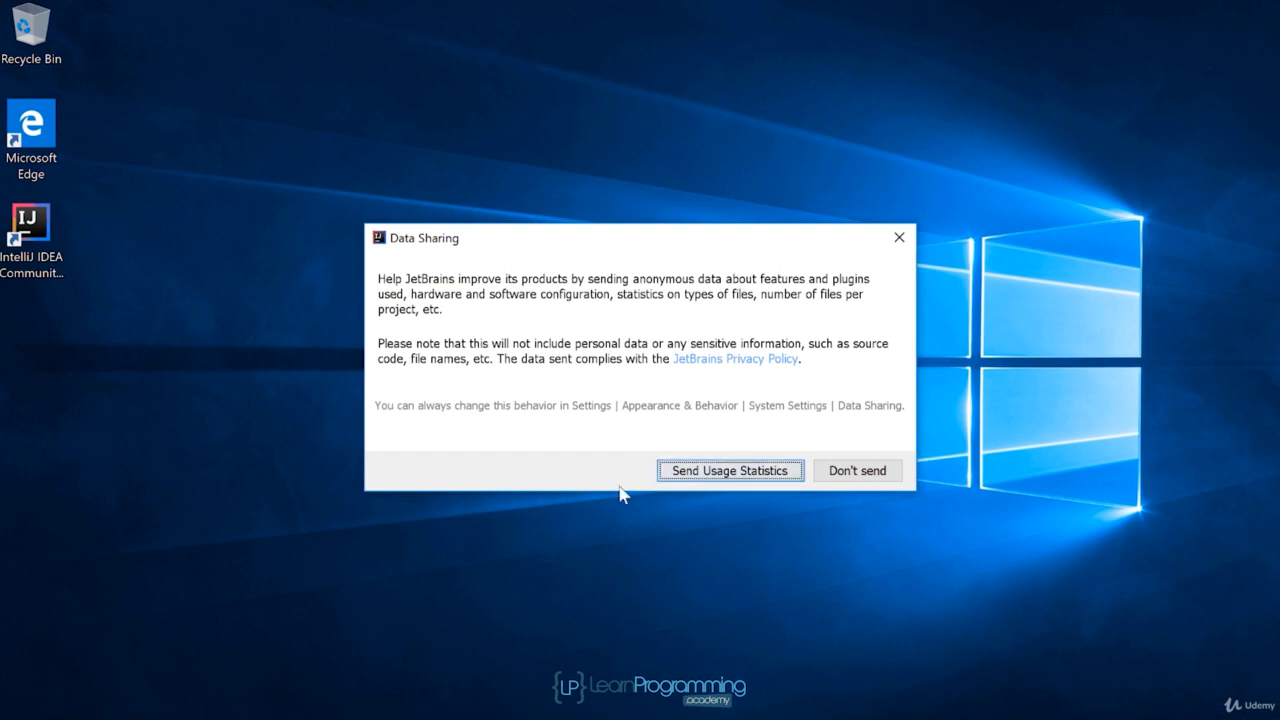
{"action": "left_click", "coordinate": [895, 477]}
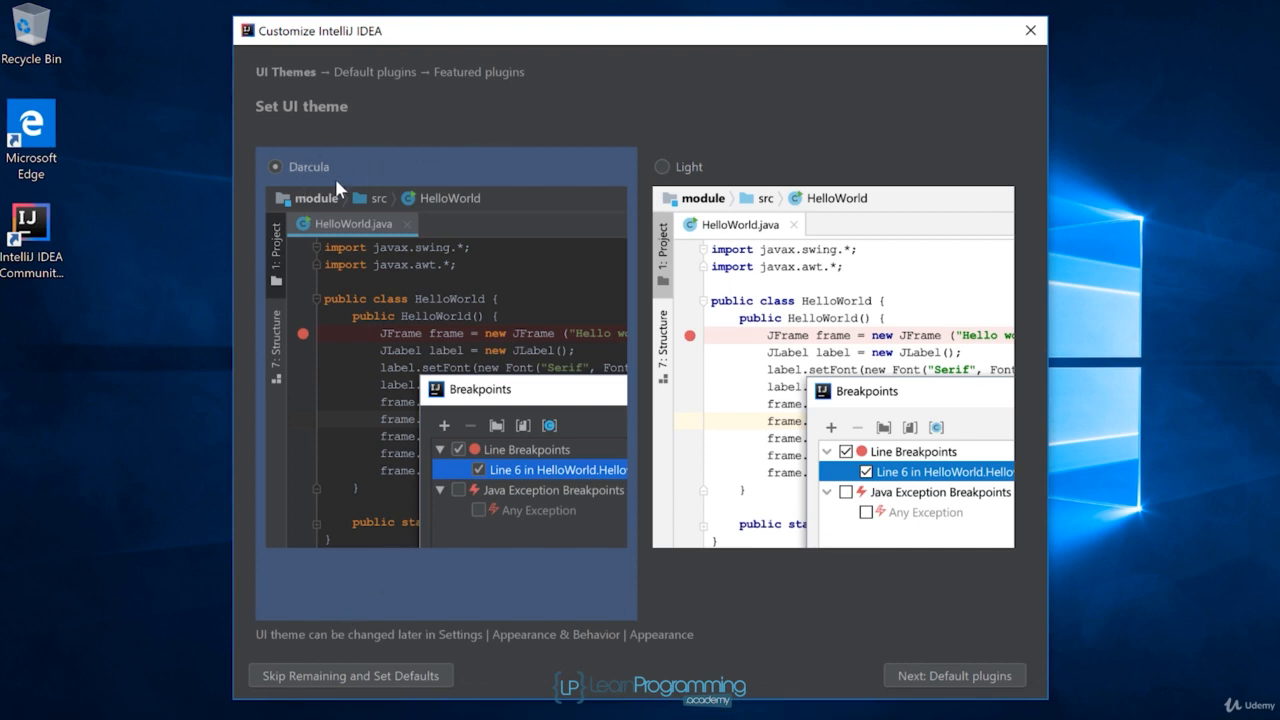
- Set the UI theme to Light and start IntelliJ IDEA with the default plugins and no featured plugins
{"action": "left_click", "coordinate": [662, 170]}
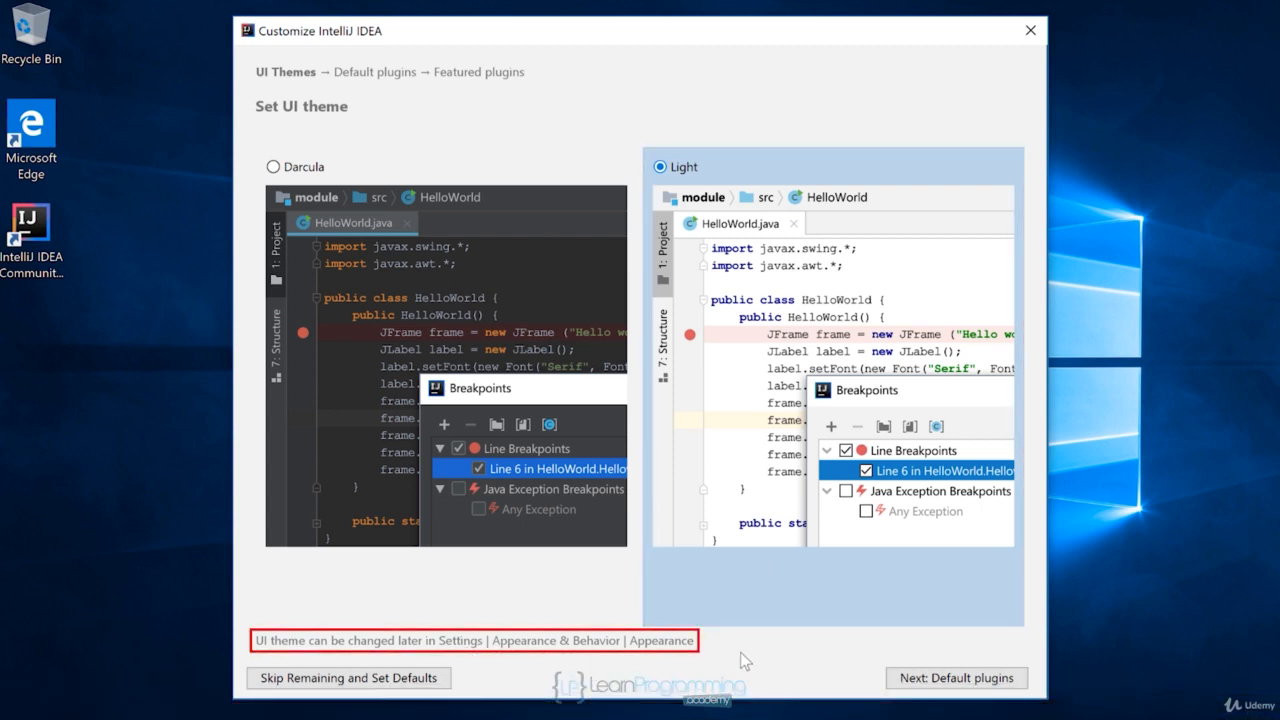
{"action": "left_click", "coordinate": [1014, 680]}
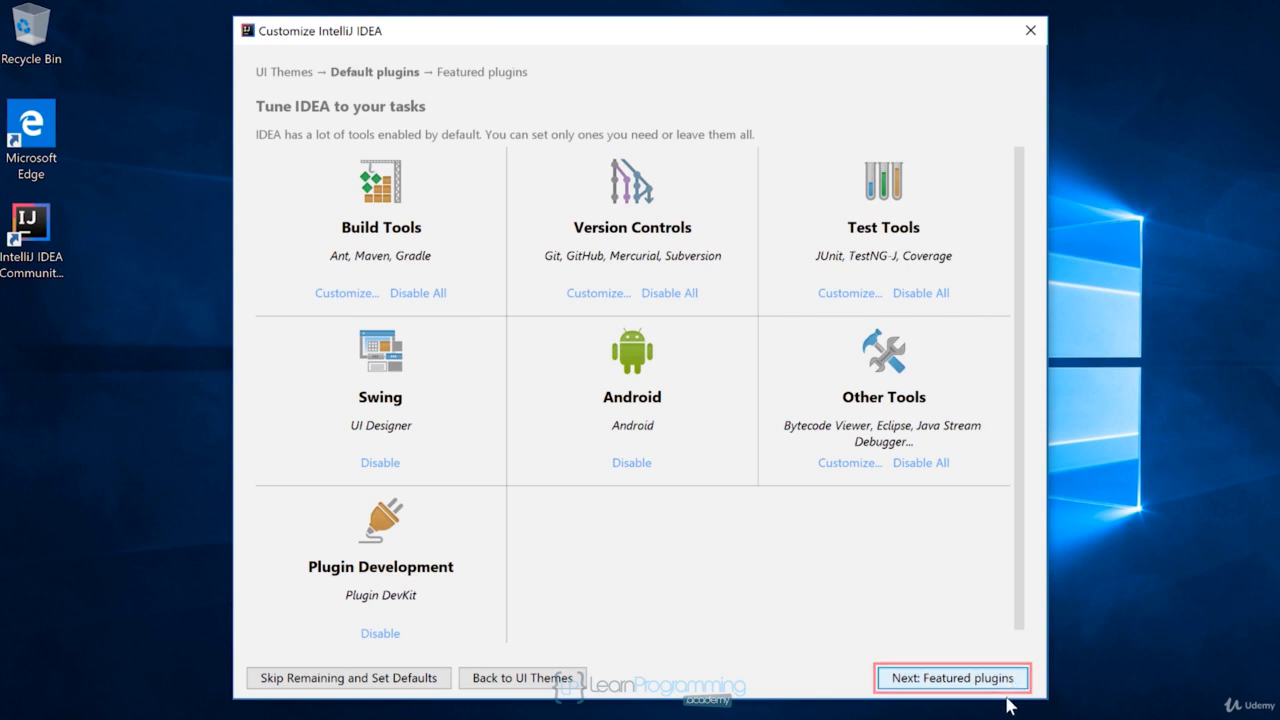
{"action": "left_click", "coordinate": [1019, 678]}
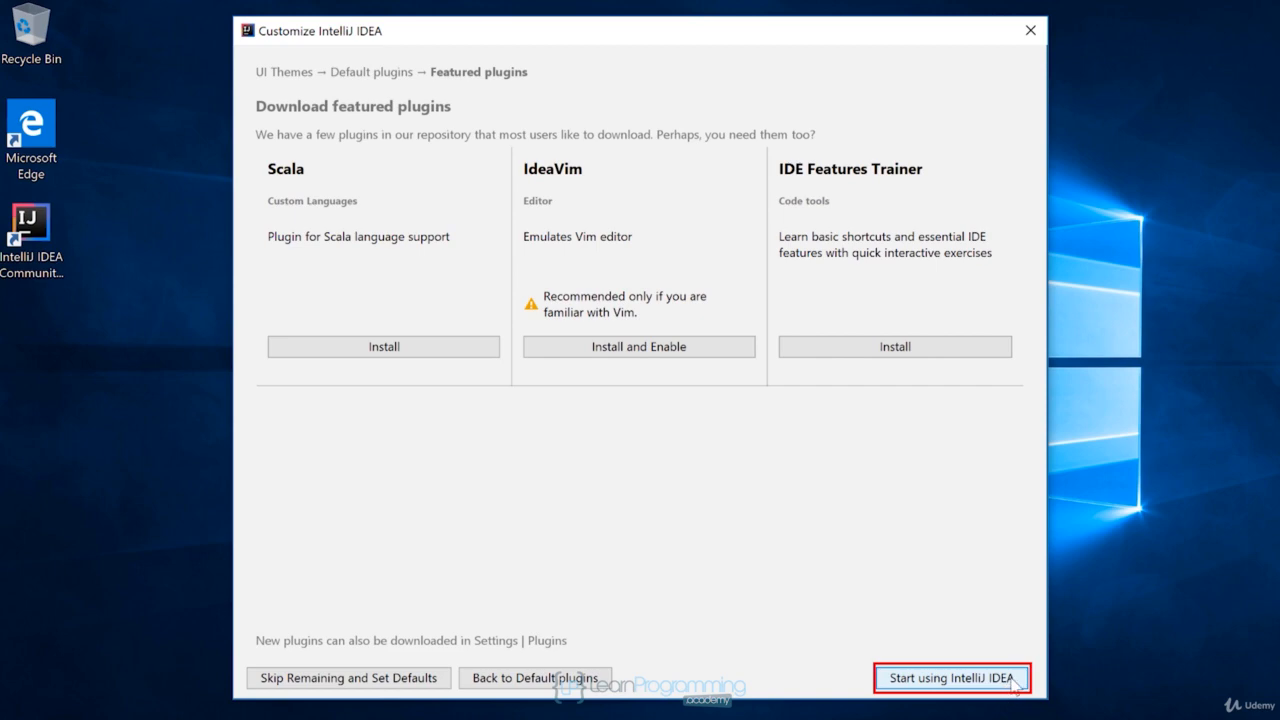
{"action": "left_click", "coordinate": [1013, 680]}
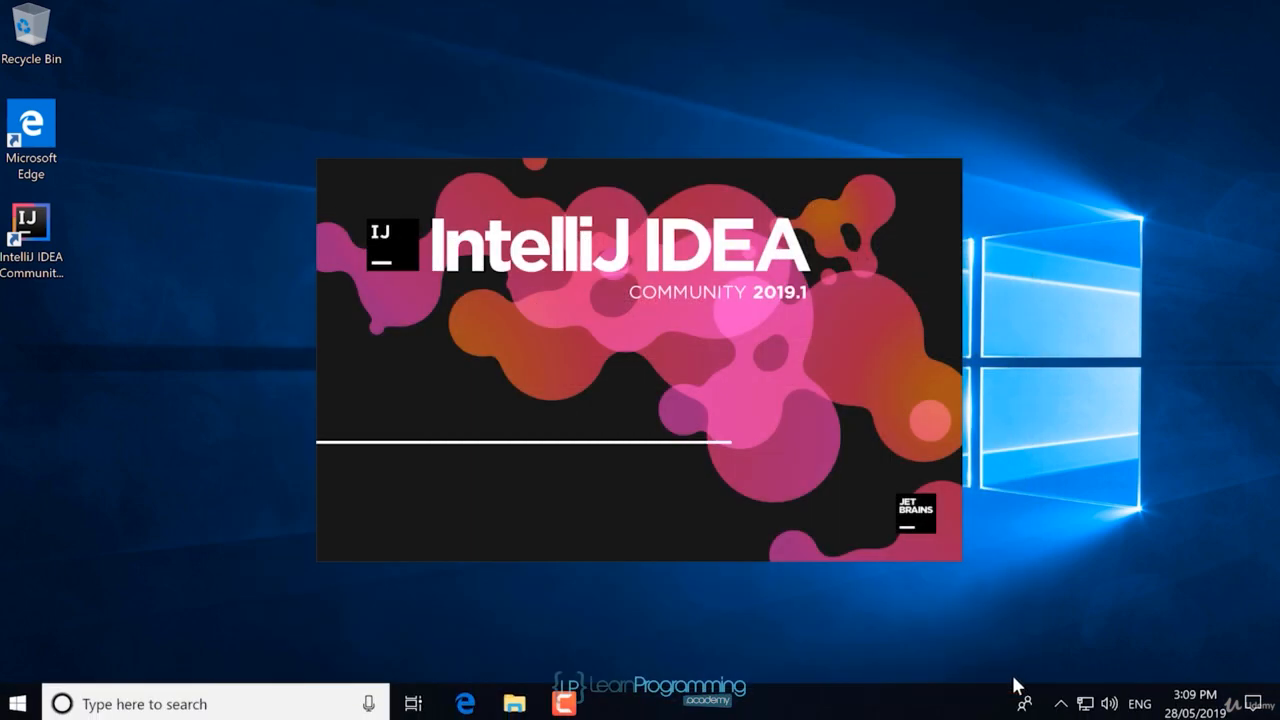